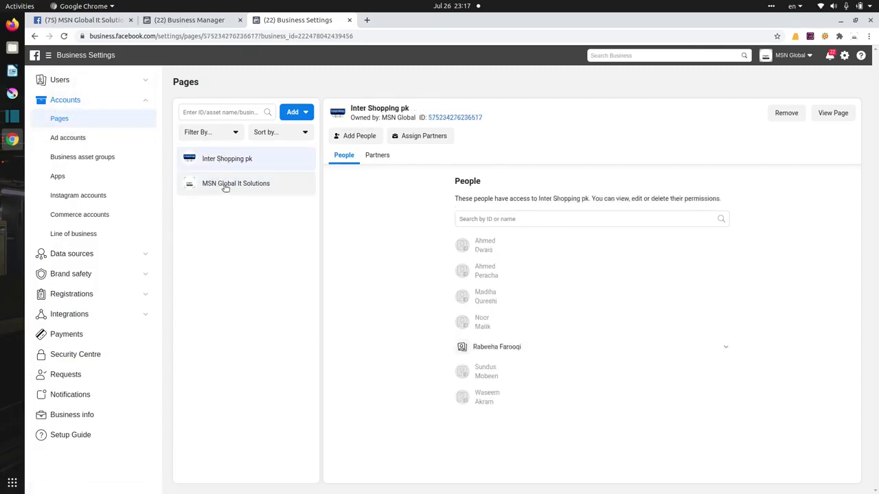
Select the MSN Global It Solutions page, try to view it from Business Manager, and dismiss the permission notice
click(225, 186)
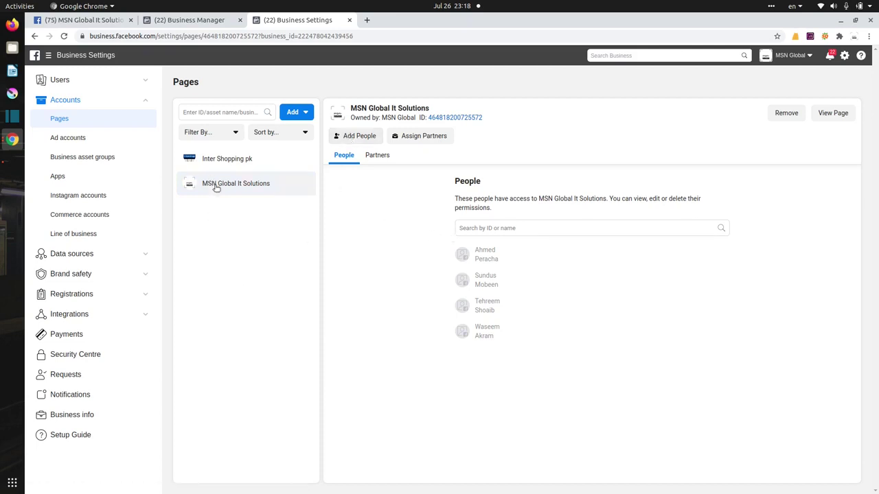
click(834, 114)
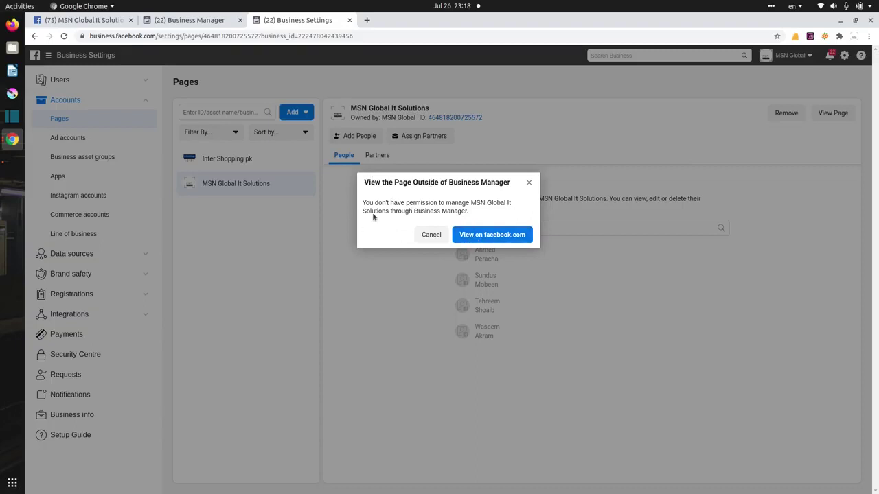
drag(383, 203, 475, 203)
double_click(402, 212)
click(430, 238)
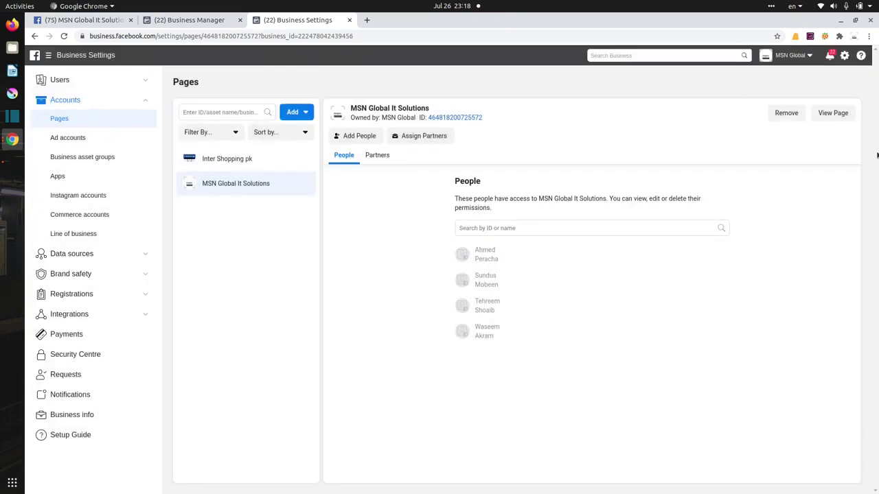
click(336, 137)
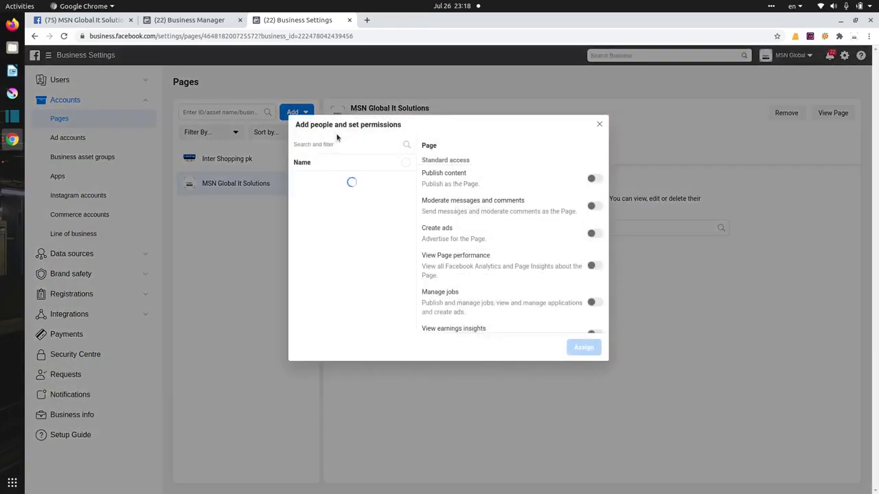
click(336, 184)
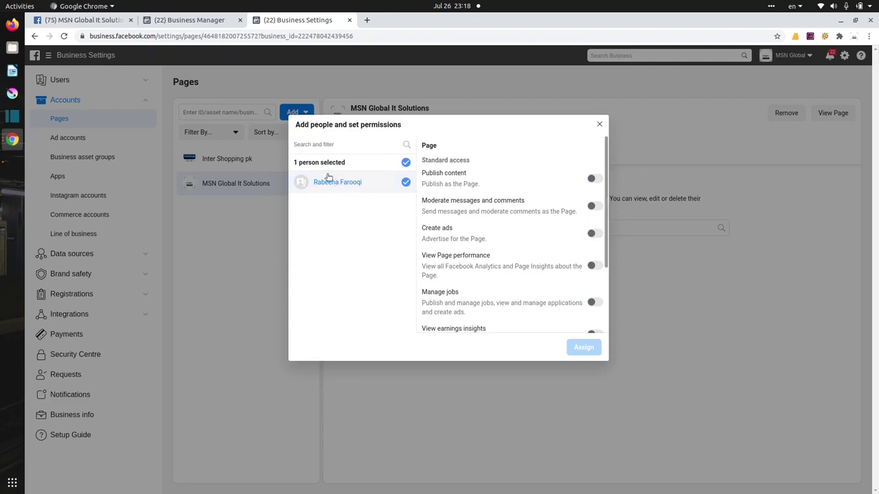
click(390, 182)
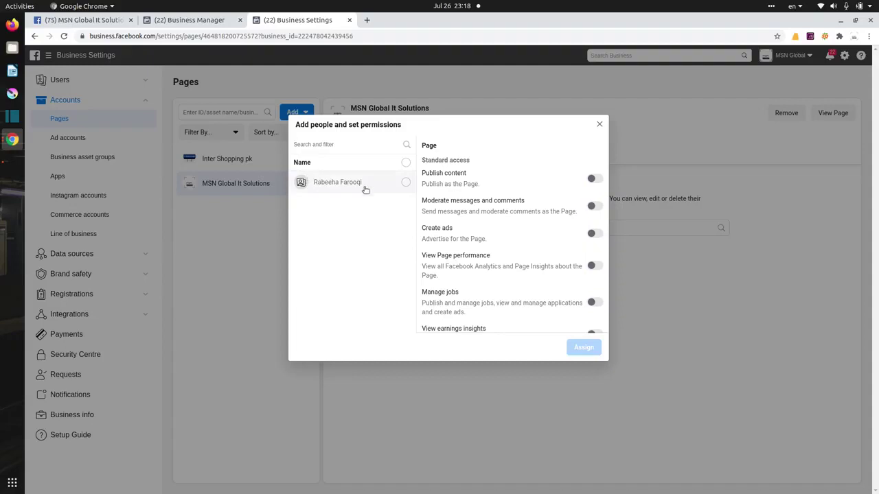
click(598, 124)
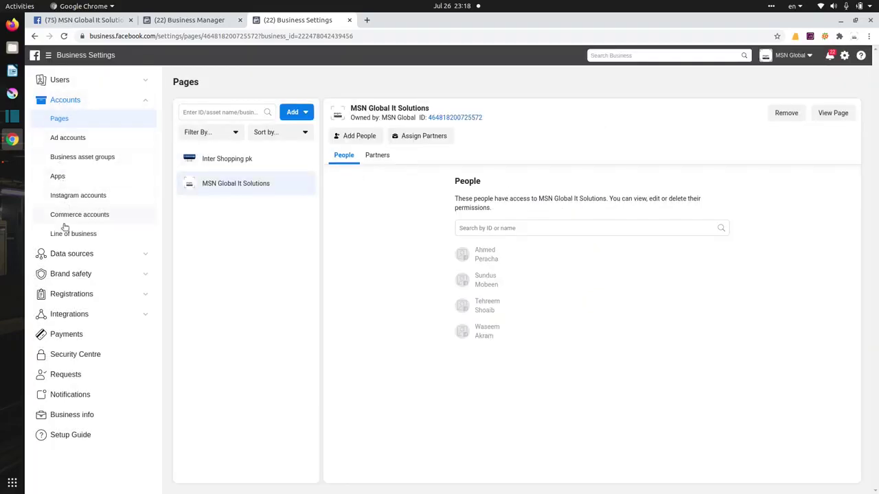
Start adding the listed person to the MSN Global It Solutions page with Publish content, Manage jobs and View earnings insights enabled
click(145, 79)
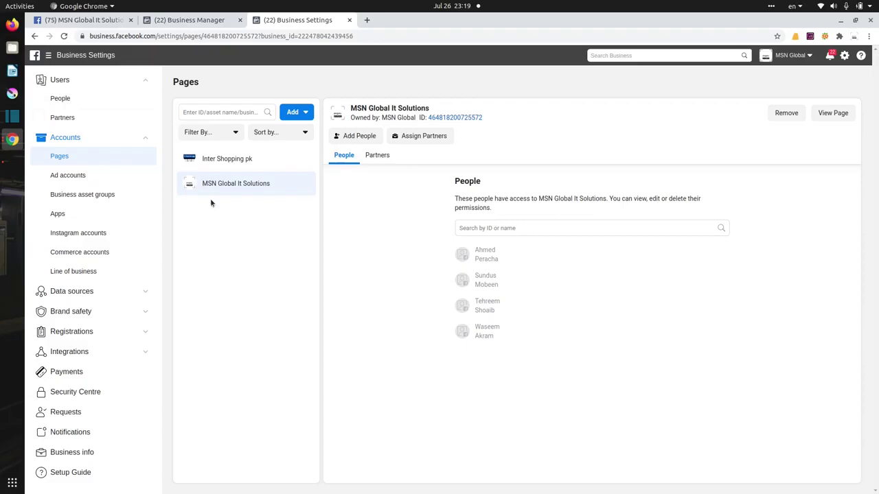
click(354, 136)
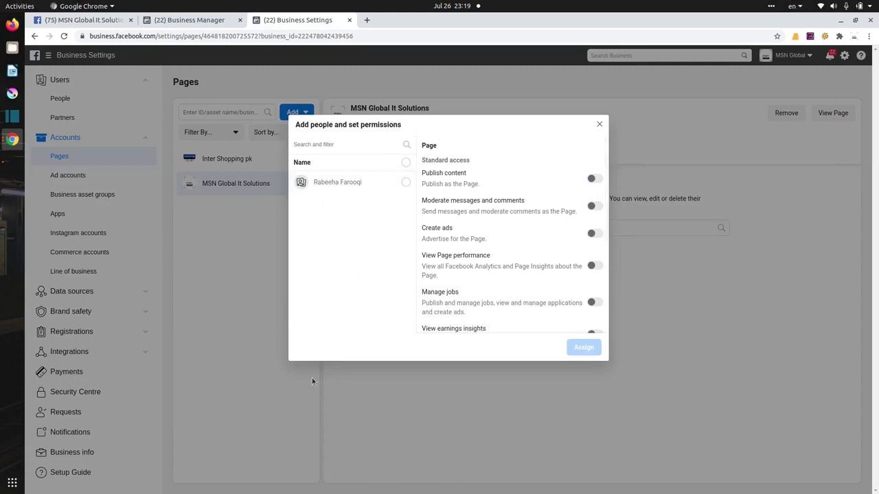
click(323, 183)
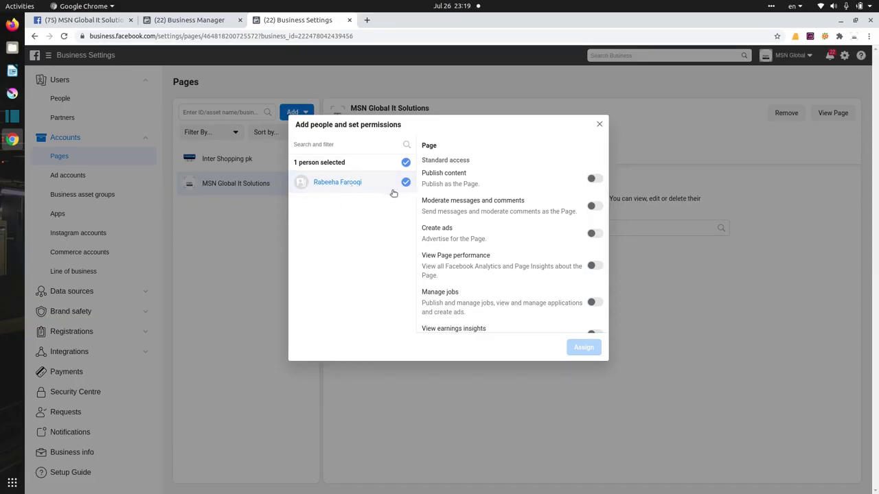
click(592, 179)
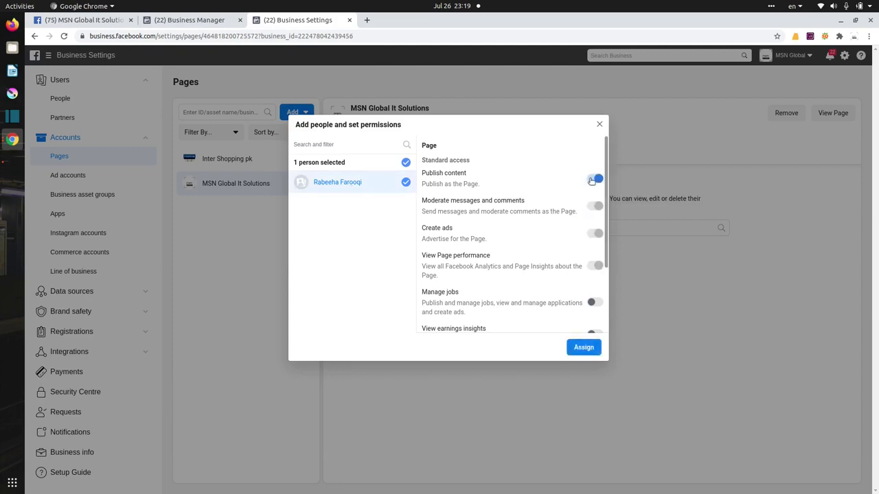
scroll(591, 227, down, 2)
click(594, 254)
click(594, 284)
scroll(505, 274, down, 2)
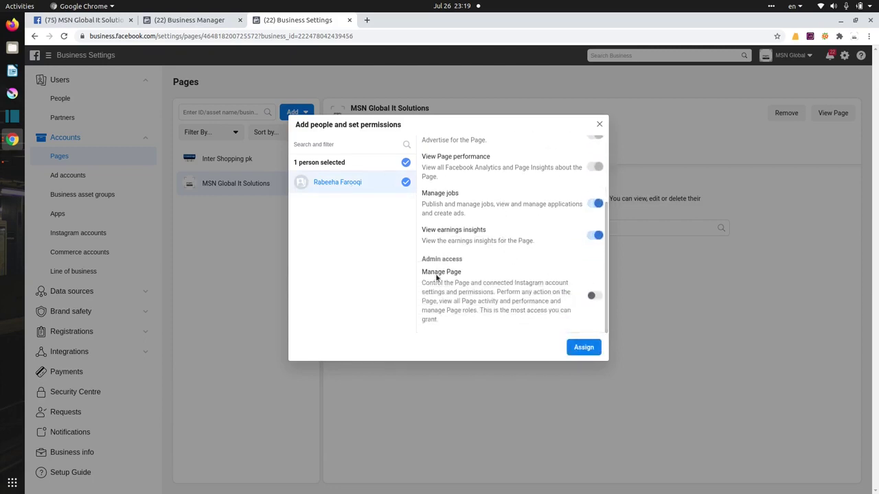
Grant the selected person Manage Page admin access as well and assign all the permissions
drag(427, 272, 471, 277)
click(594, 295)
click(580, 349)
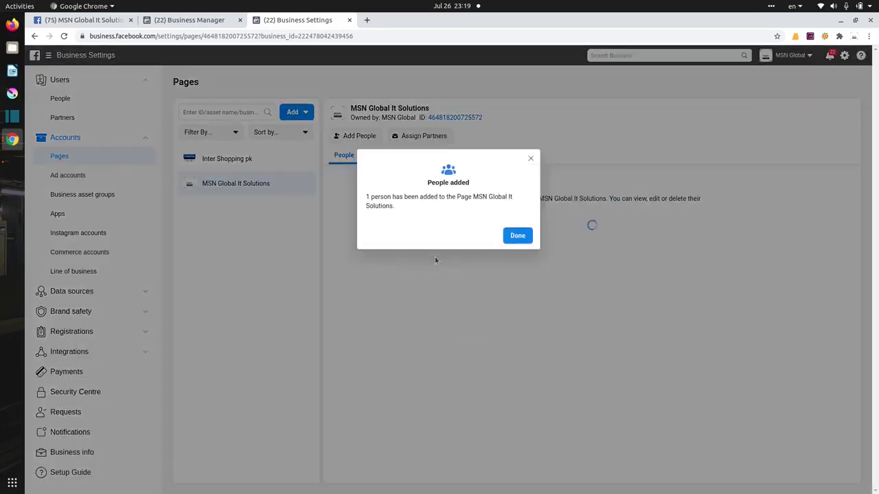
click(512, 236)
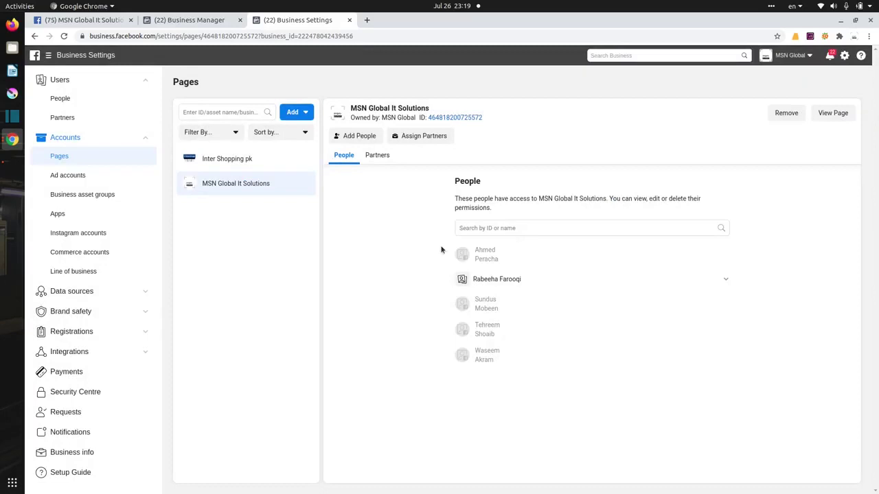
Reload the MSN Global It Solutions Facebook page and check its management options and the account notifications
click(79, 20)
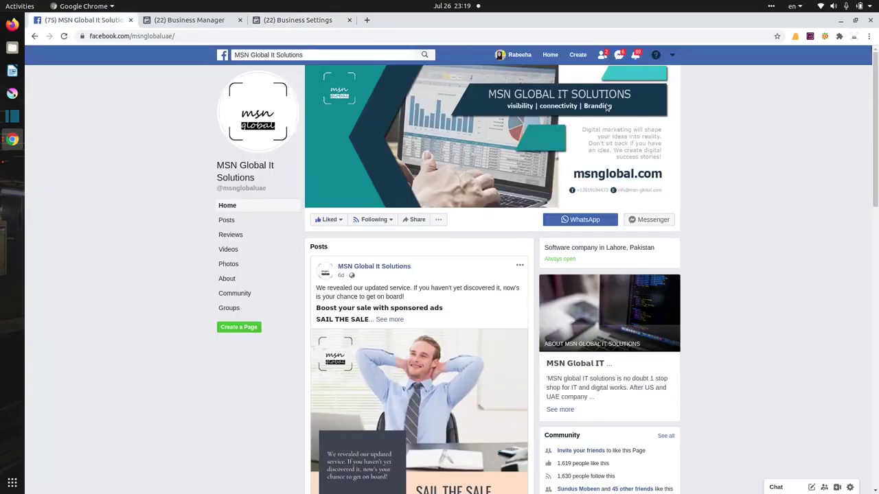
click(635, 54)
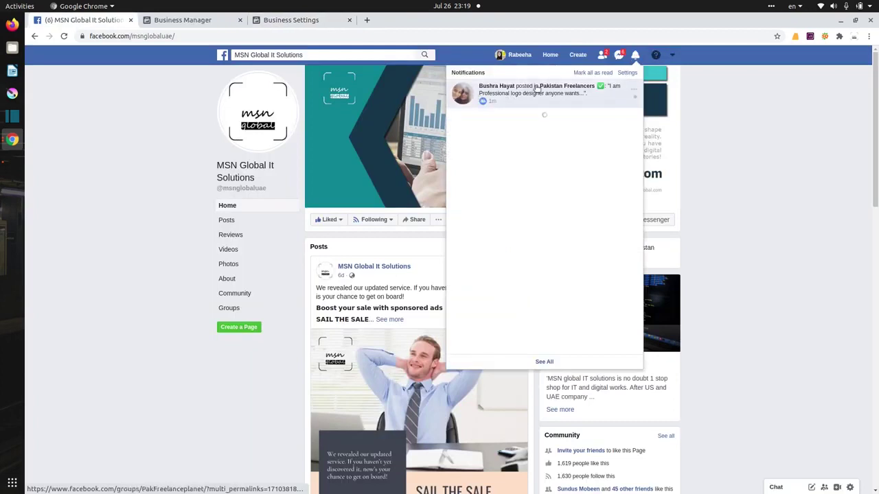
click(637, 56)
click(64, 36)
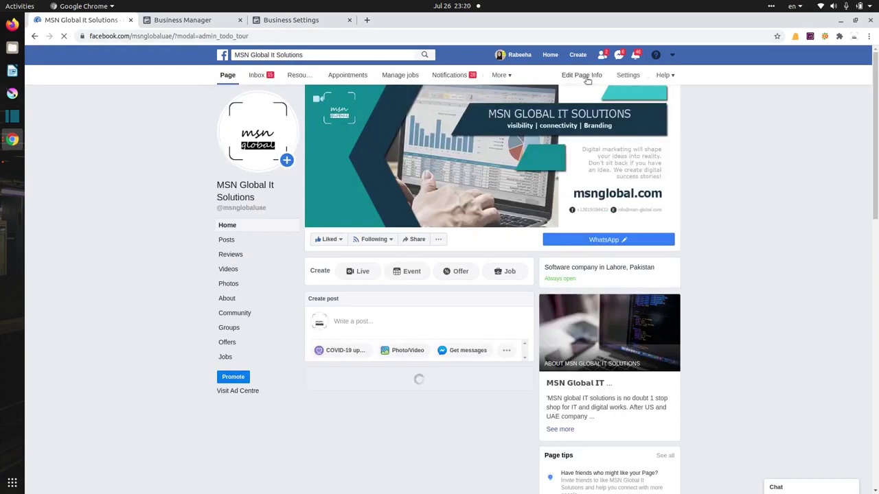
click(635, 55)
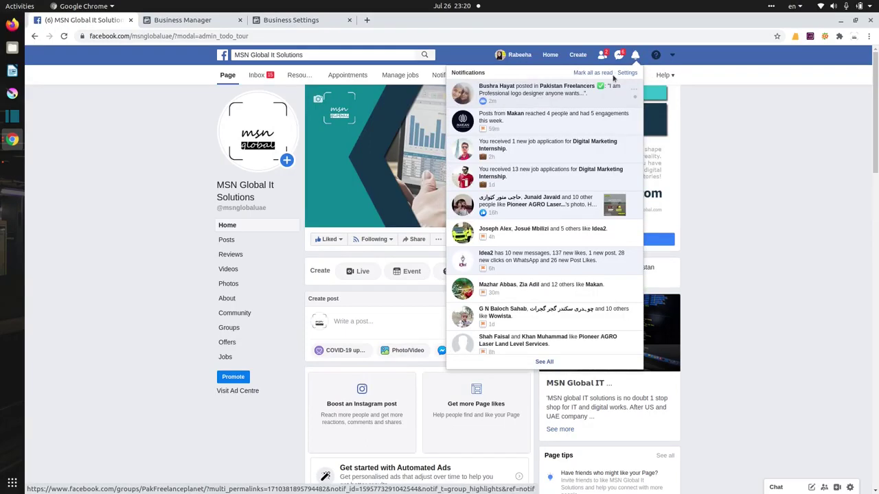
click(108, 205)
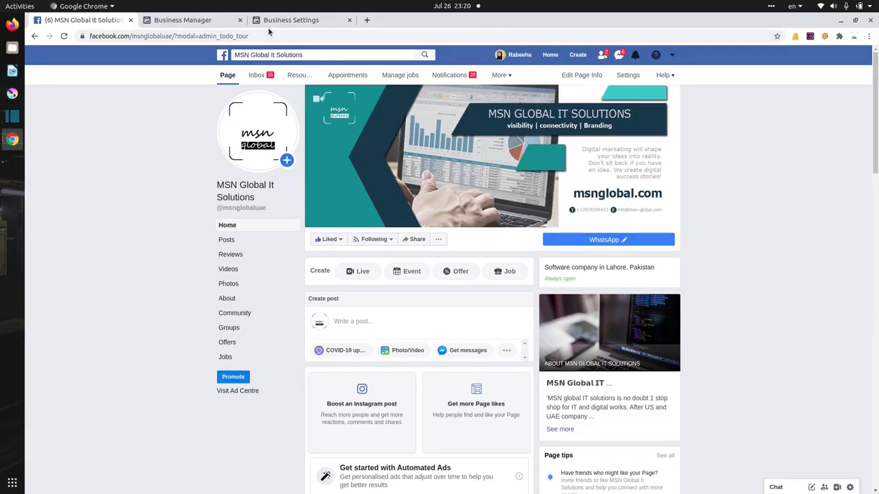
Return to Business Settings and view the people and permission options for the MSN Global It Solutions page
click(291, 20)
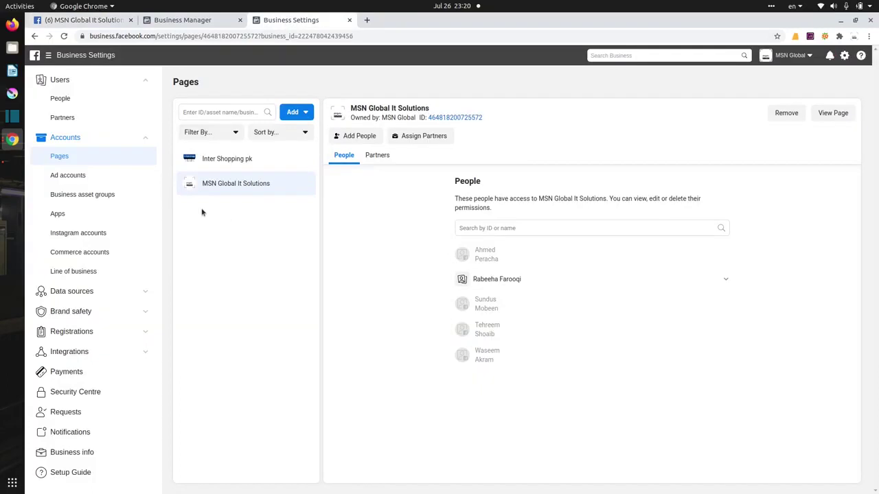
click(351, 136)
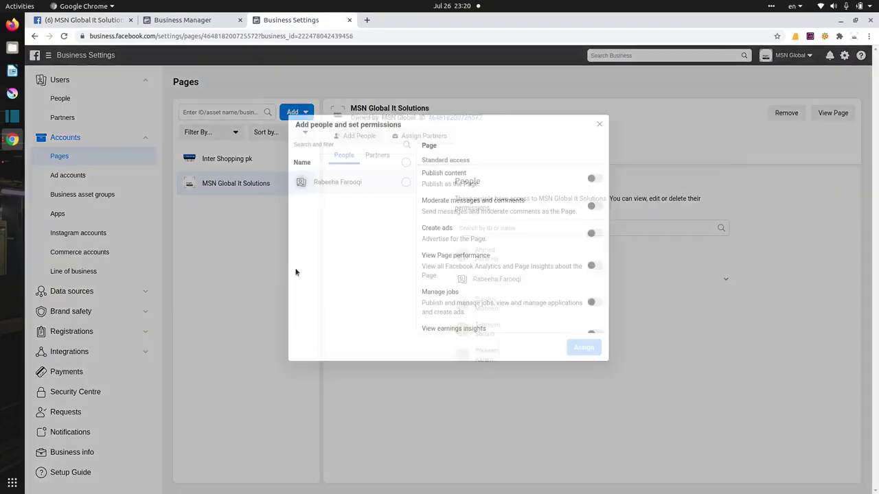
click(599, 124)
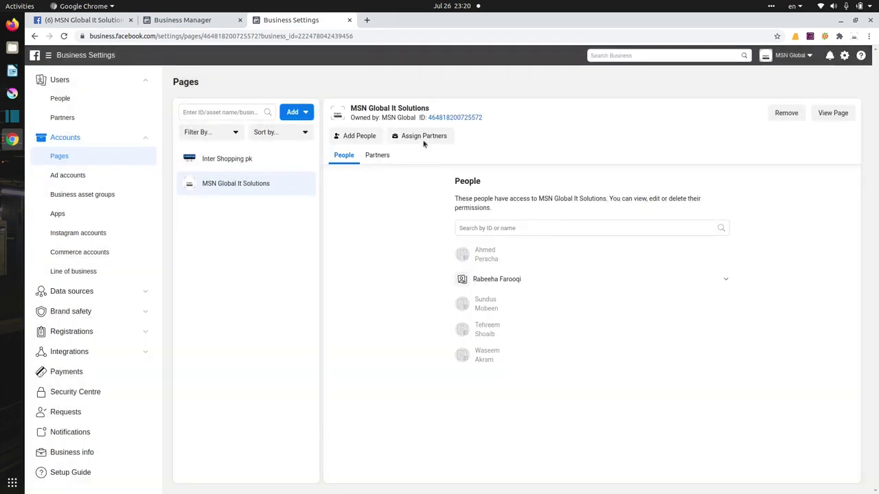
Open the business's People list and look over the employee and admin role options for inviting someone by email
click(59, 99)
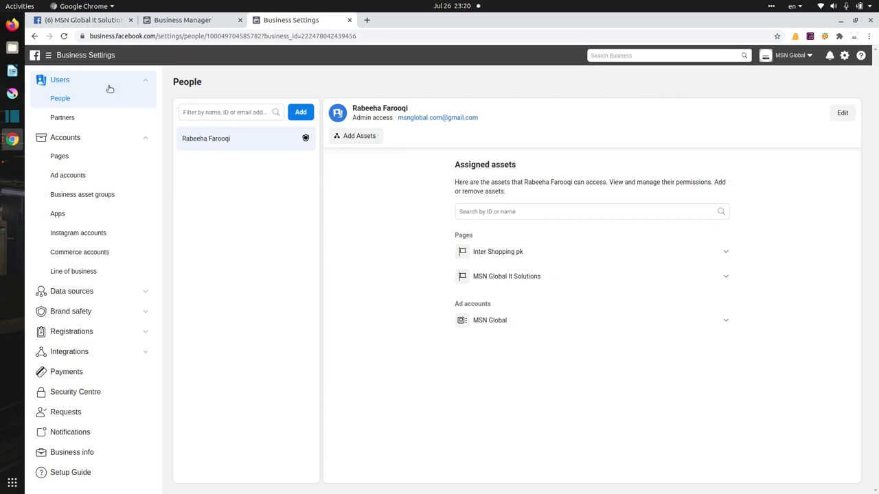
click(204, 114)
click(289, 105)
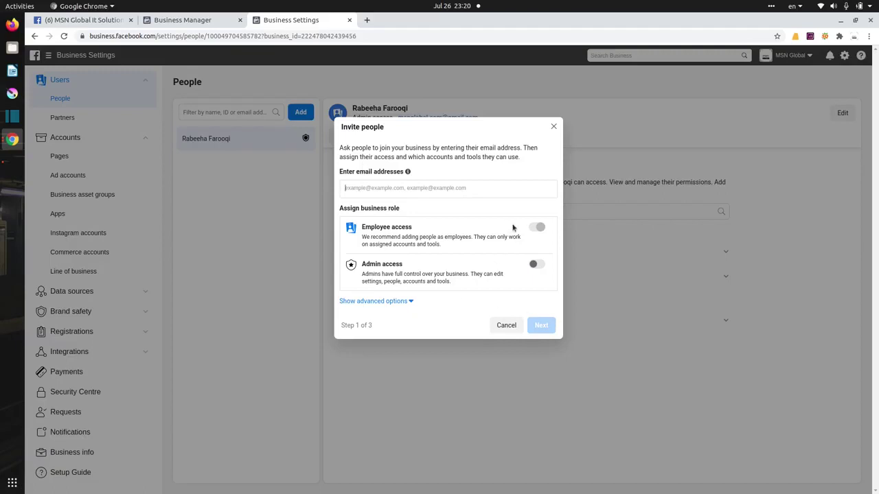
click(535, 264)
click(501, 326)
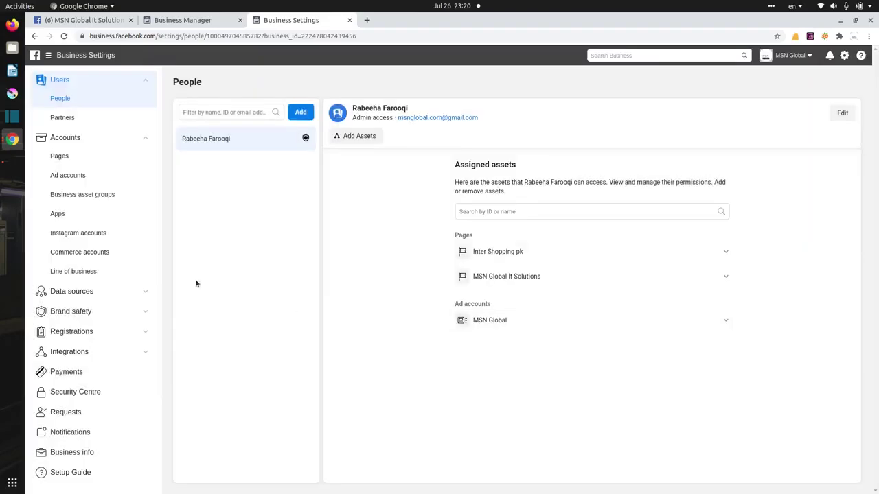
click(13, 166)
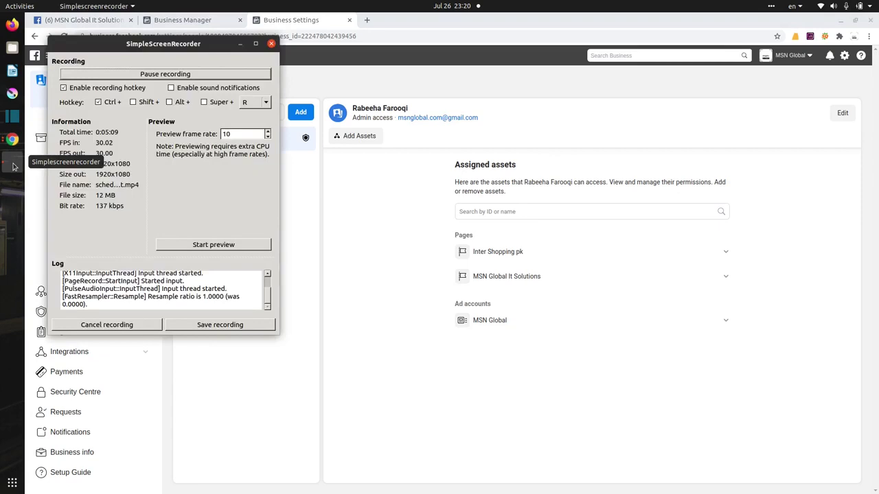